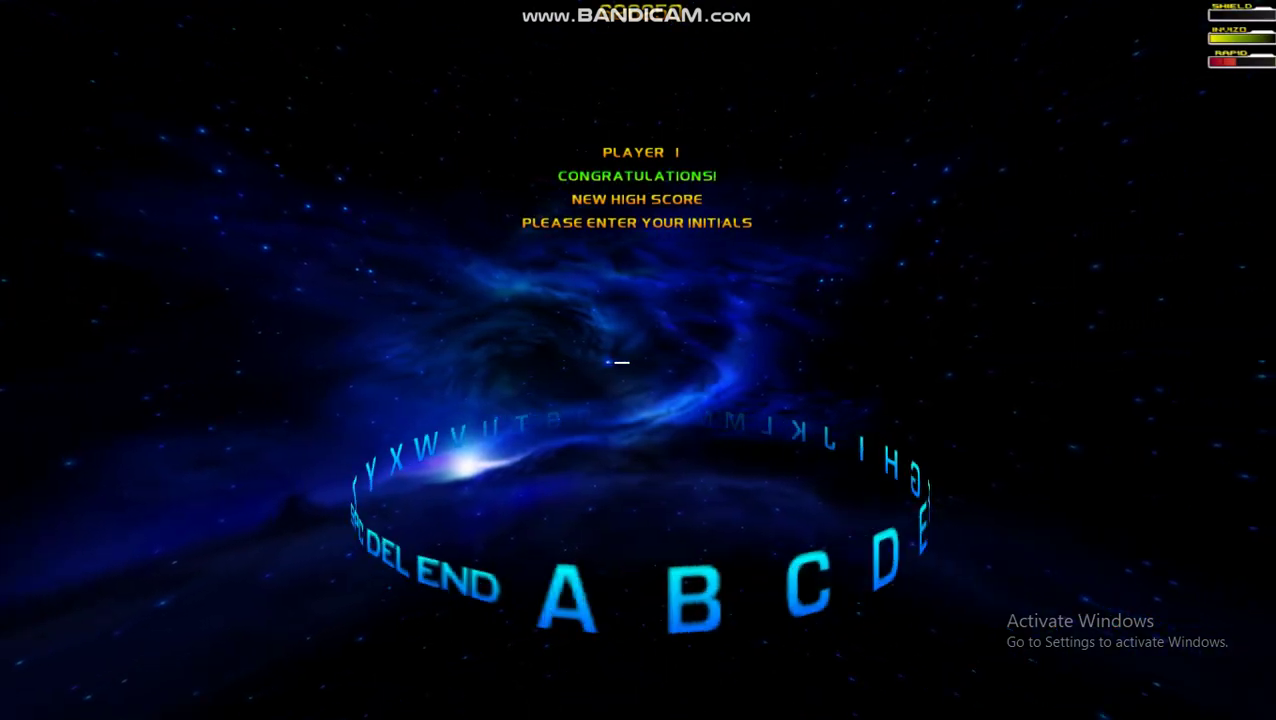
Step: Enter J and A as the first two high-score initials on the letter ring
key(Right)
key(Right)
key(Right)
key(Right)
key(Right)
key(Right)
key(Right)
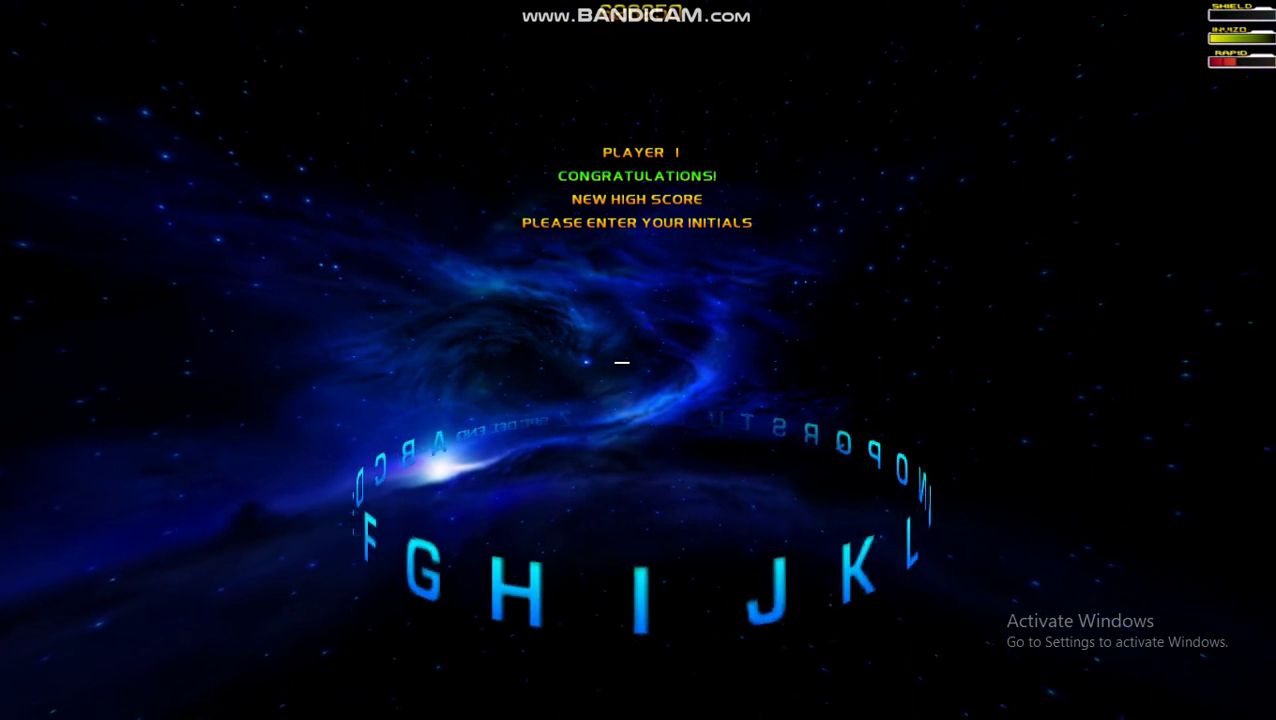
key(Right)
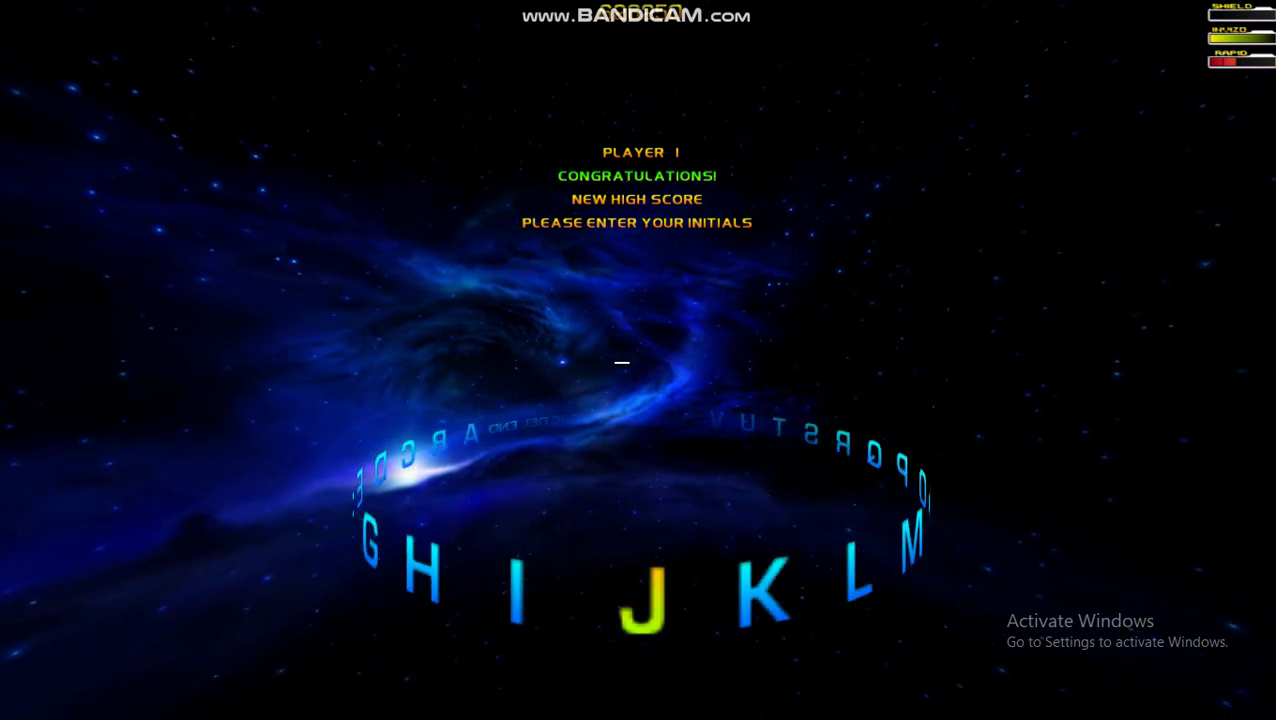
key(Return)
key(Left)
key(Left)
key(Left)
key(Left)
key(Left)
key(Left)
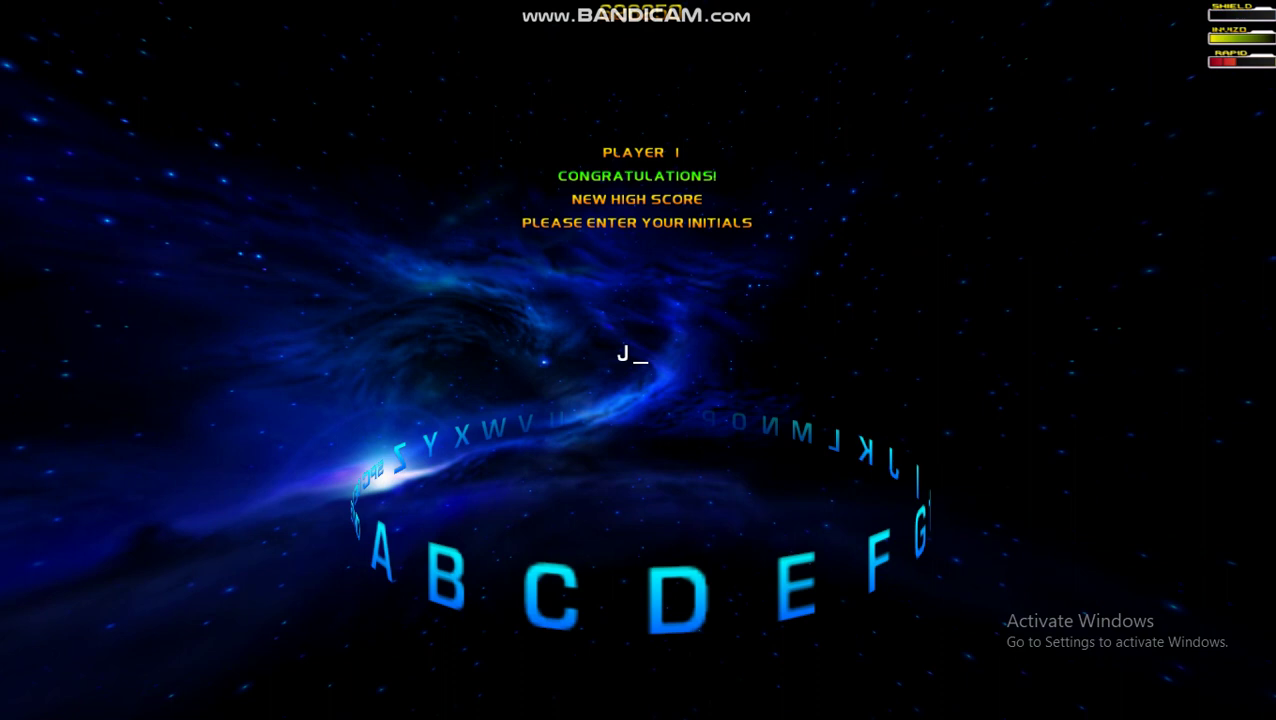
key(Left)
key(Left)
key(Left)
key(Return)
Step: Enter M as the third initial and move the ring to END
key(Right)
key(Right)
key(Right)
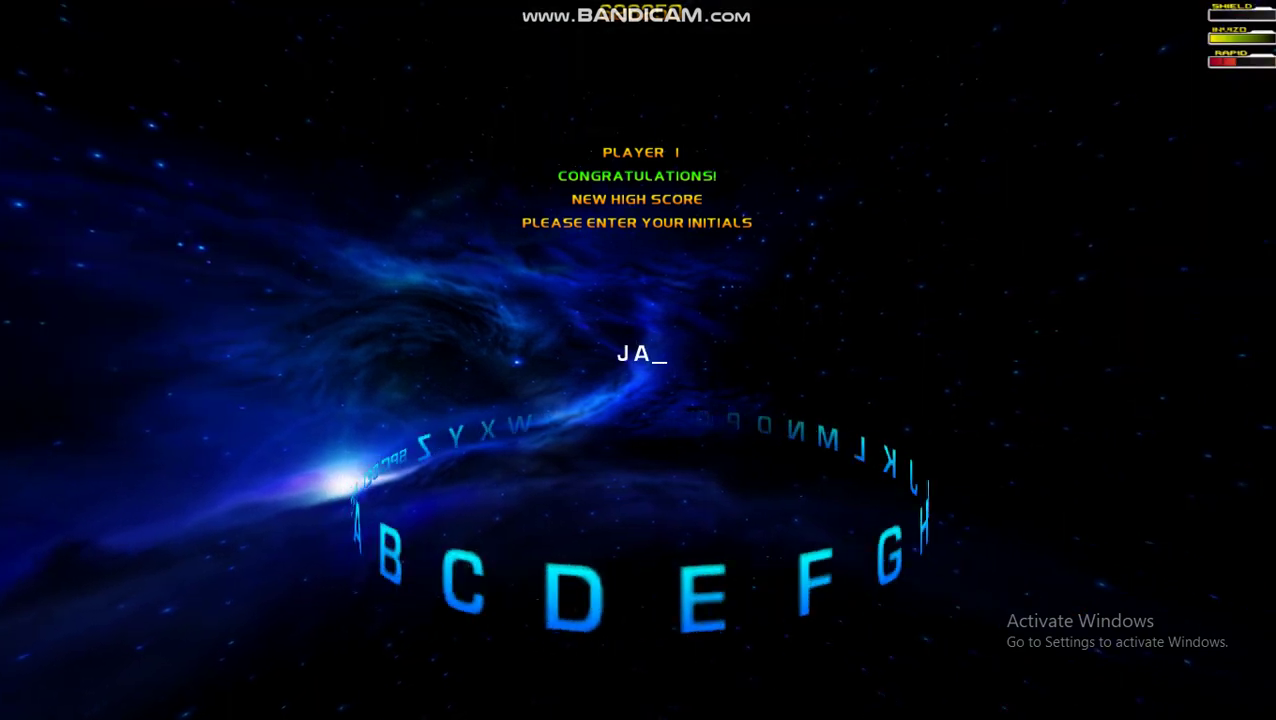
key(Right)
key(Right)
key(Right)
key(Right)
key(Right)
key(Right)
key(Right)
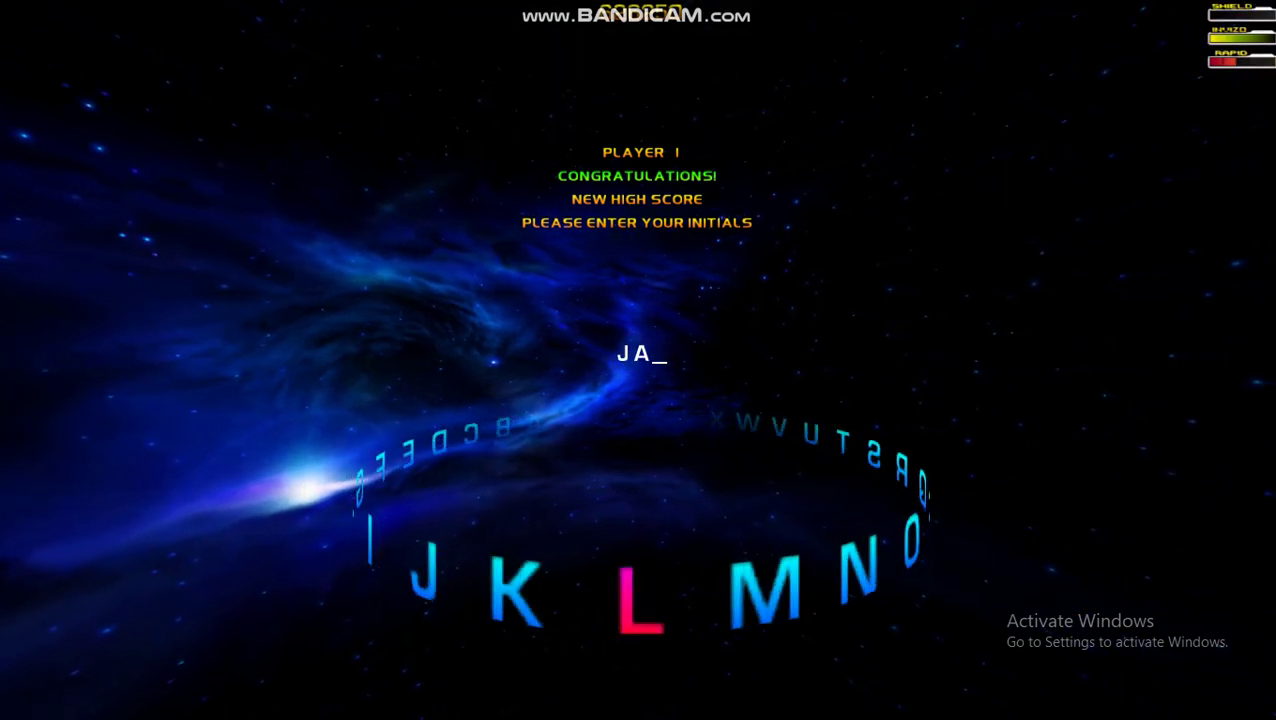
key(Right)
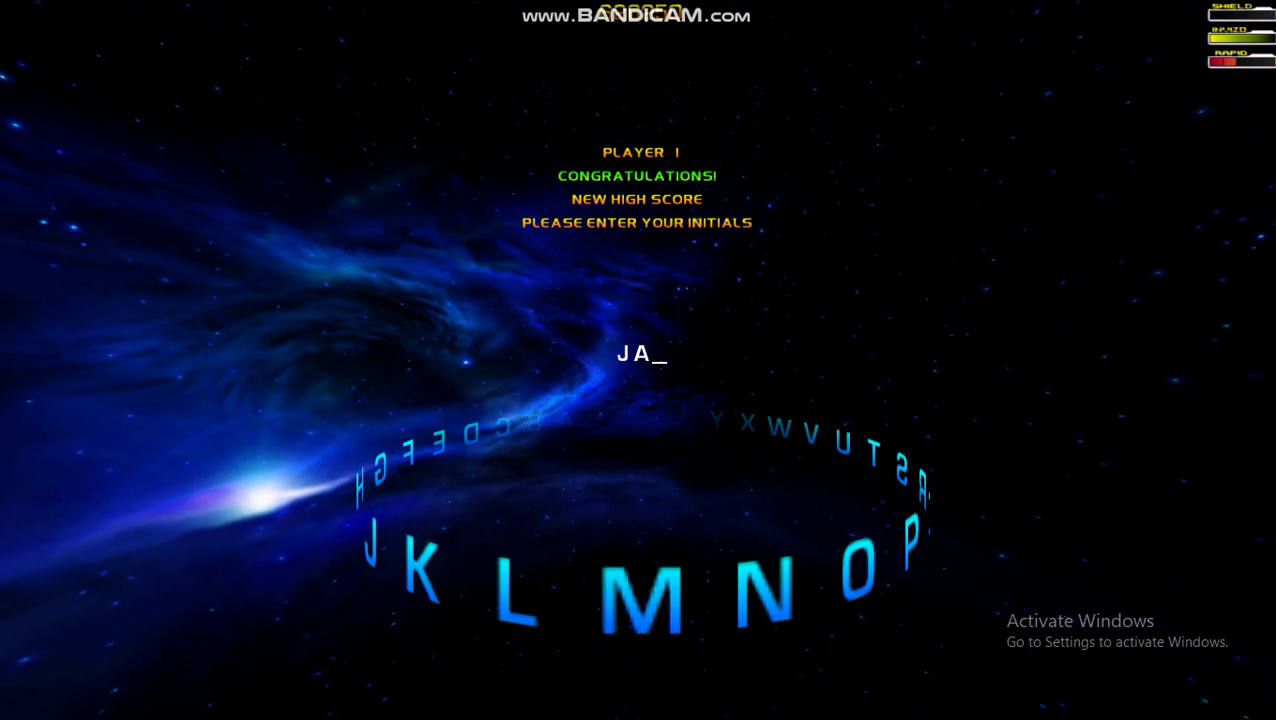
key(Return)
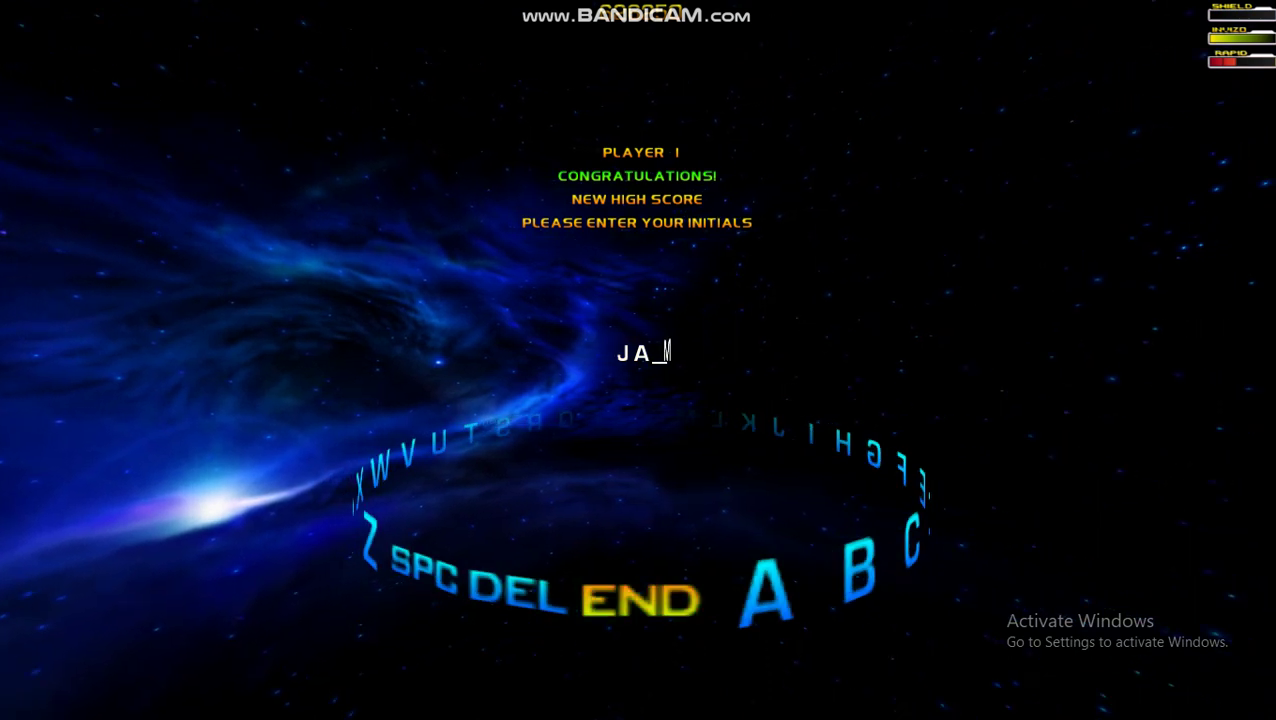
key(Left)
key(Left)
key(Right)
key(Right)
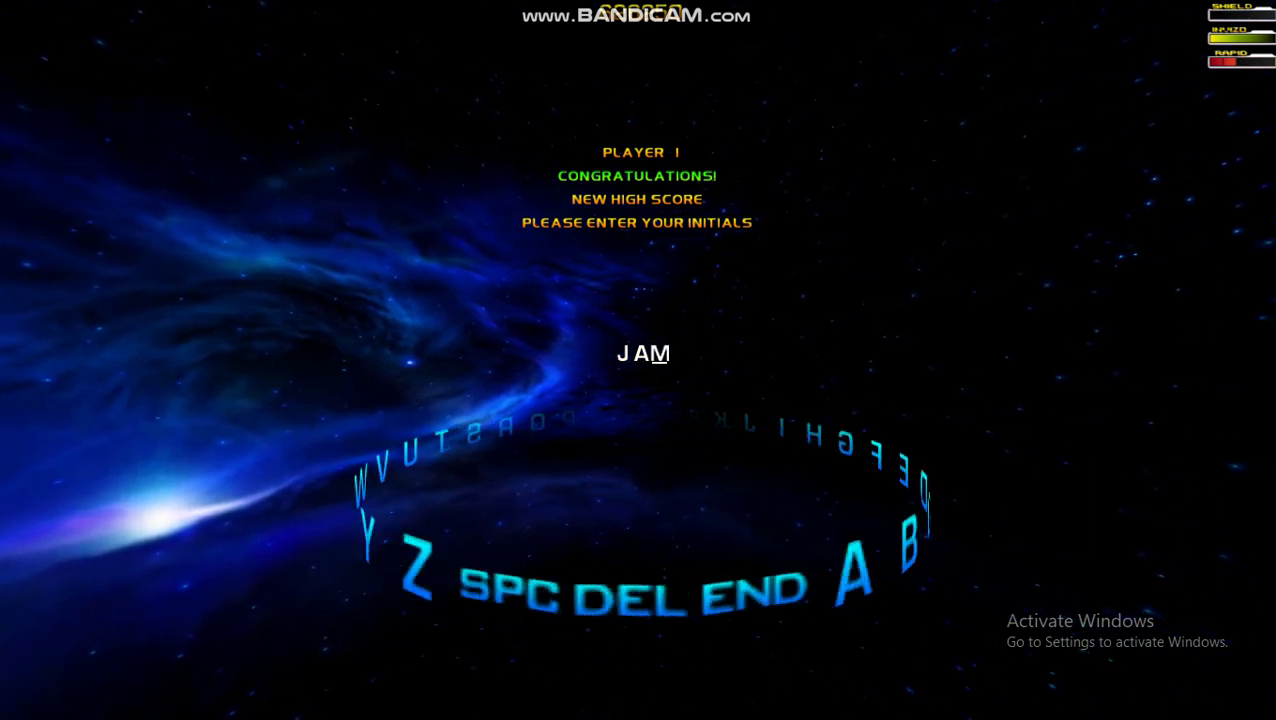
key(Right)
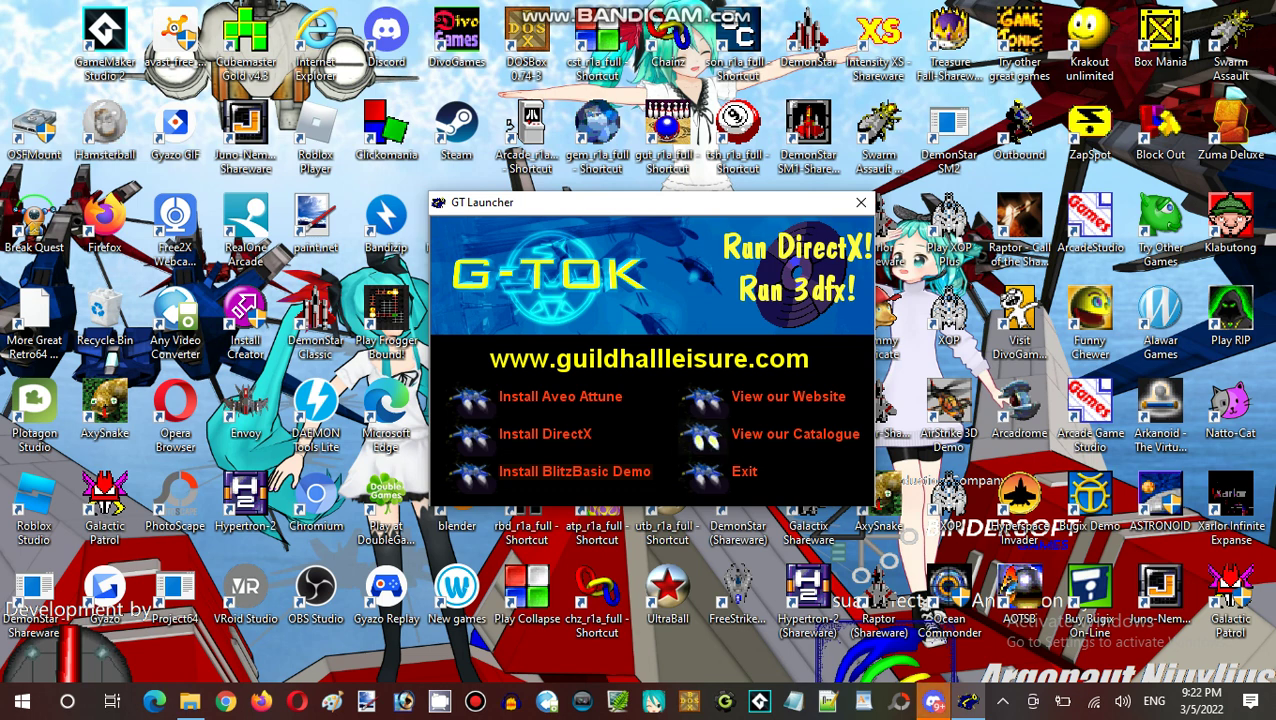
Step: Choose Exit in GT Launcher so no G-TOK windows remain open
click(744, 471)
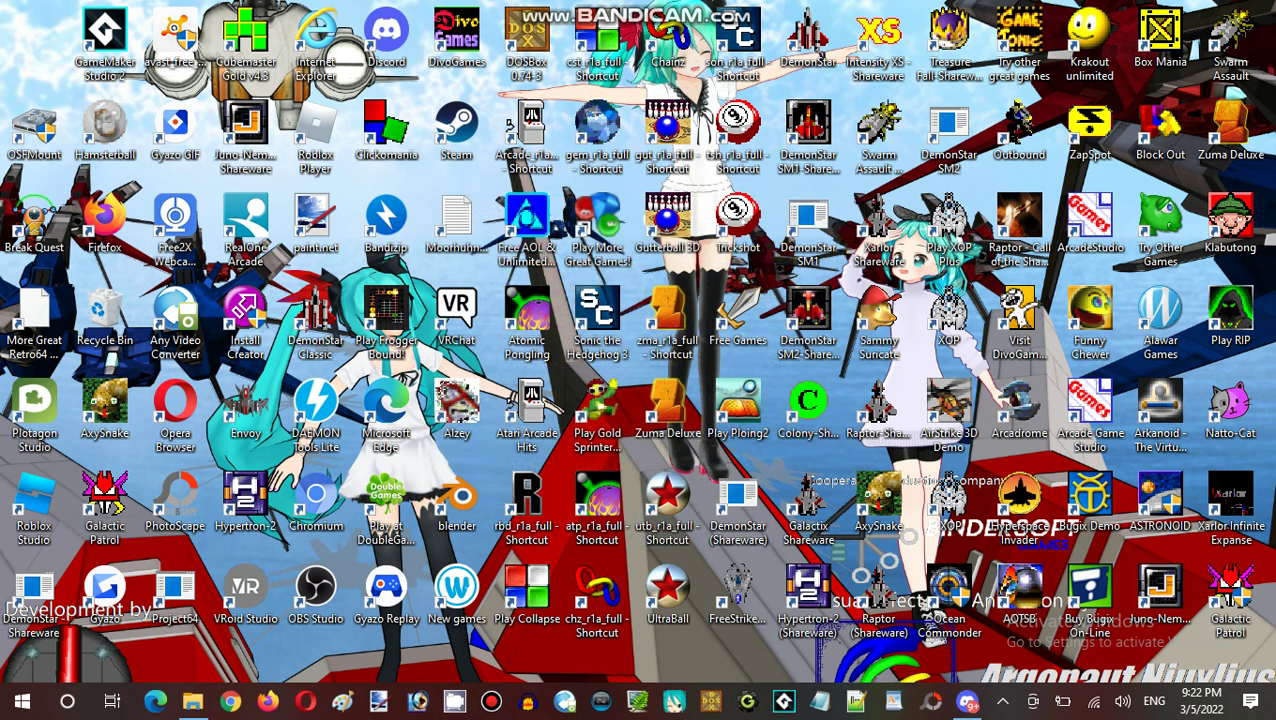